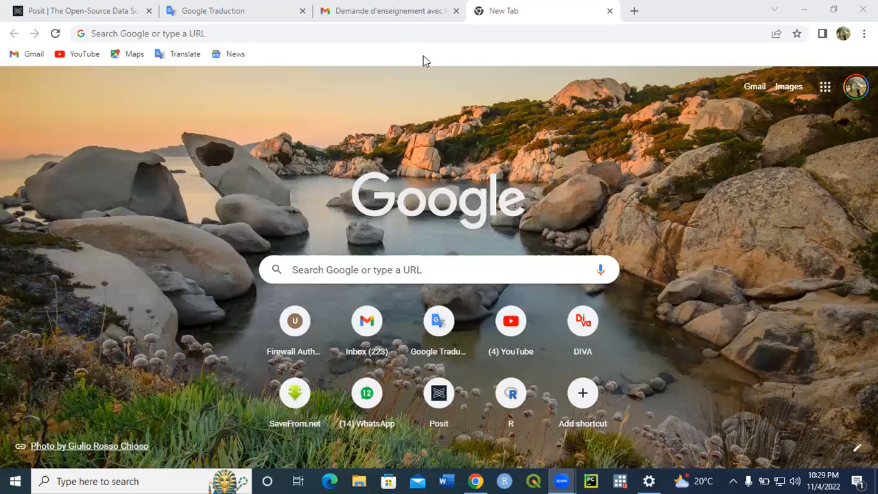
Go to diva-gis.org and open the country level data download page from its free spatial data section
{"action": "left_click", "coordinate": [409, 34]}
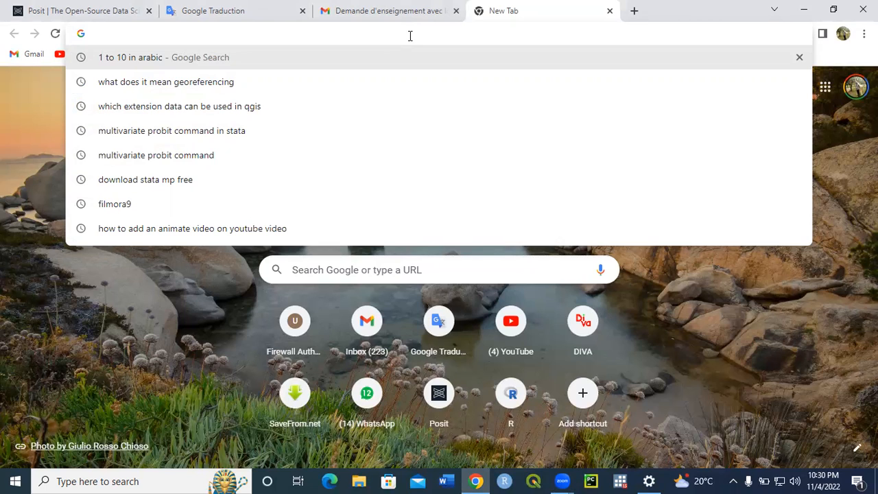
{"action": "type", "text": "diva-gis.org"}
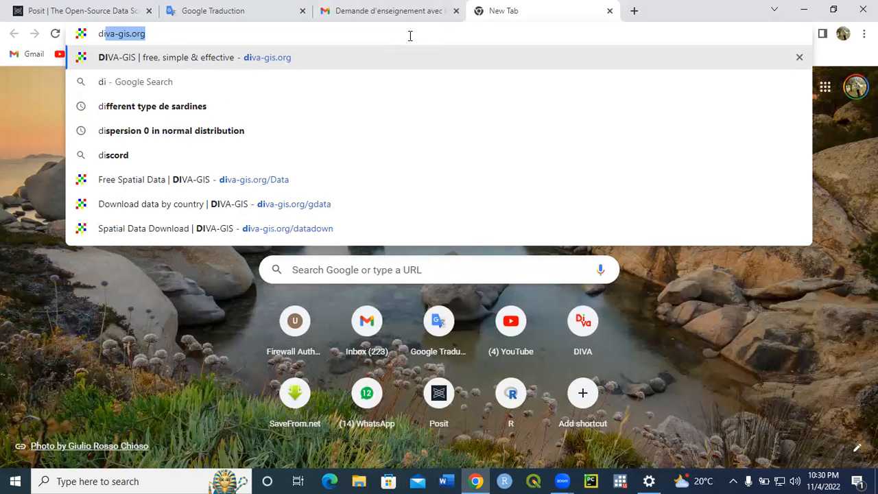
{"action": "key", "text": "Right"}
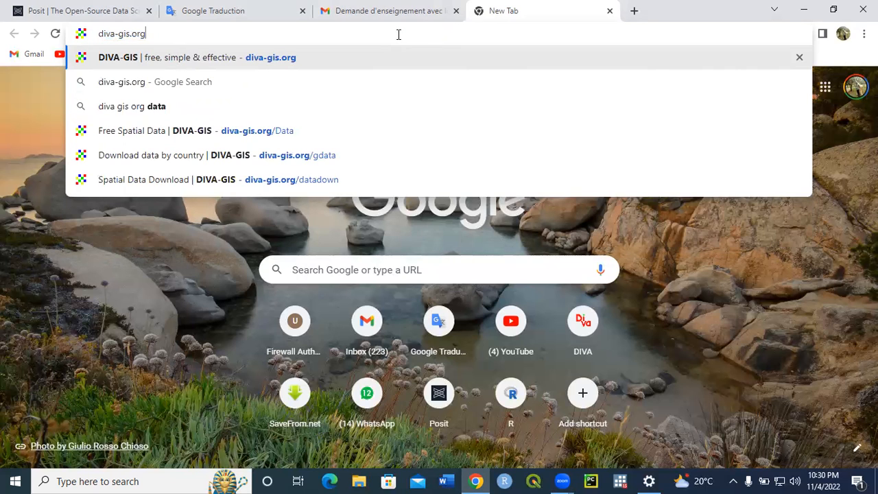
{"action": "key", "text": "Return"}
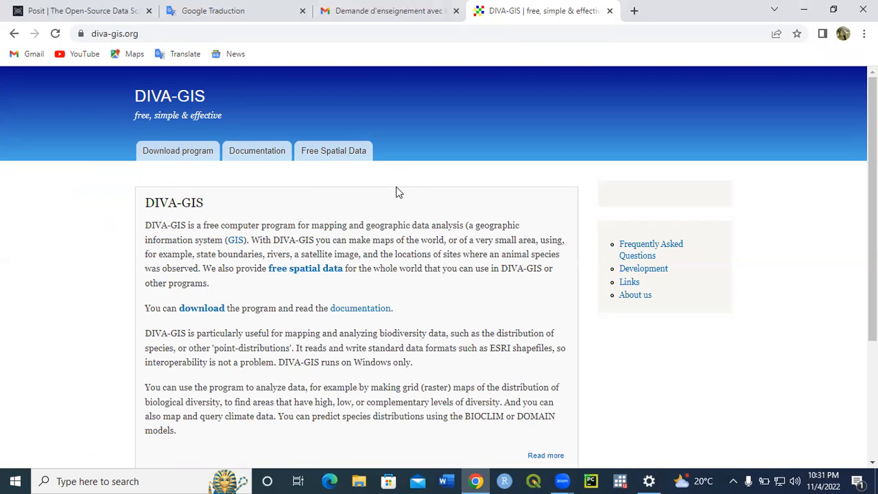
{"action": "left_click", "coordinate": [348, 154]}
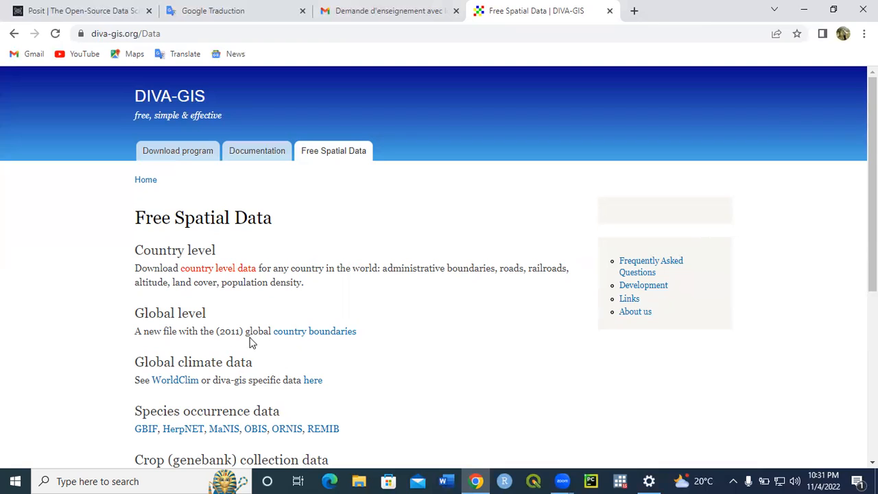
{"action": "left_click", "coordinate": [235, 272]}
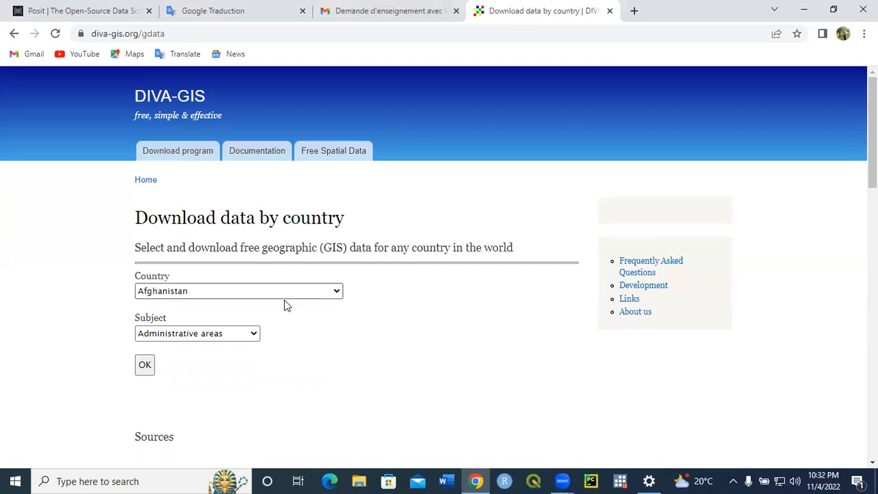
Download the Administrative areas data for Algeria
{"action": "left_click", "coordinate": [336, 291]}
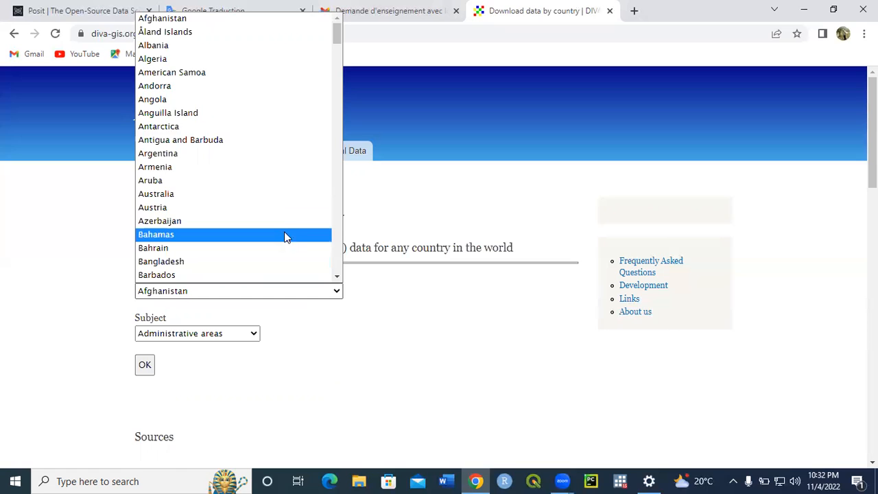
{"action": "left_click", "coordinate": [268, 58]}
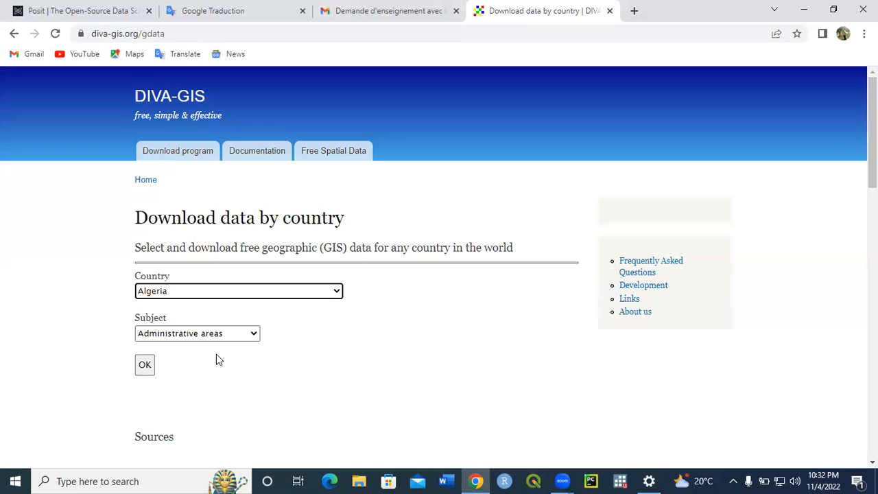
{"action": "left_click", "coordinate": [254, 335]}
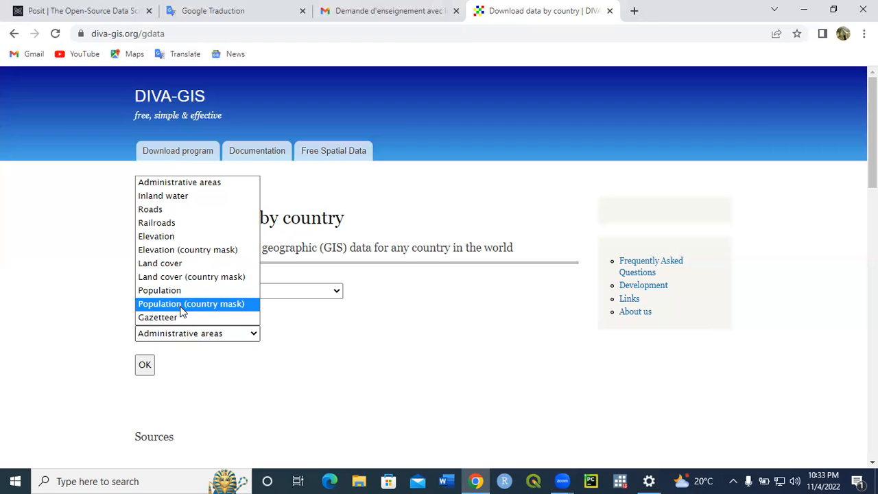
{"action": "left_click", "coordinate": [223, 182]}
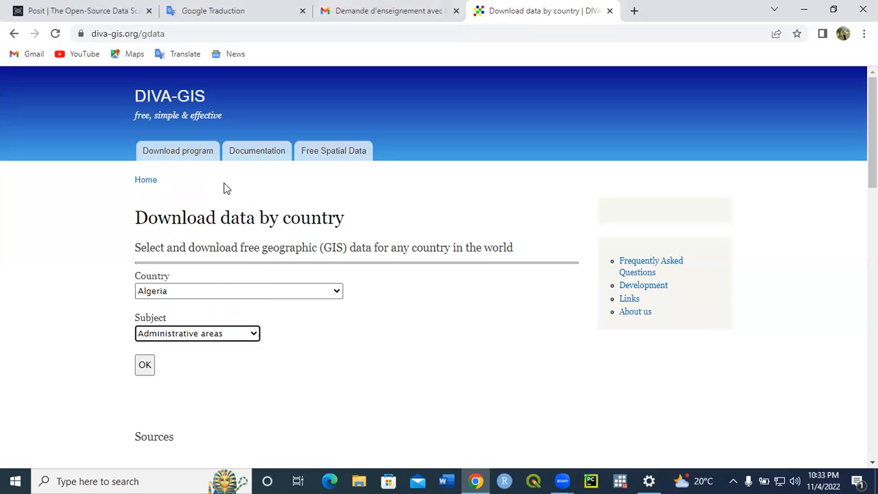
{"action": "left_click", "coordinate": [144, 369]}
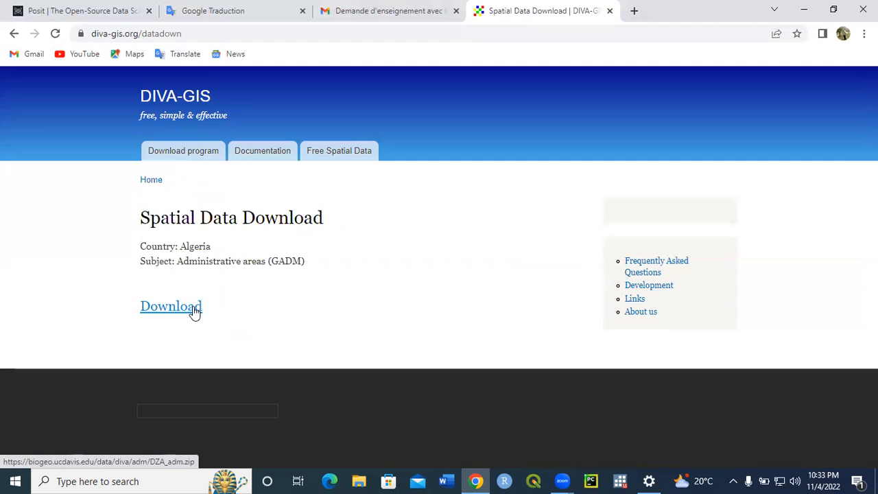
{"action": "left_click", "coordinate": [187, 313]}
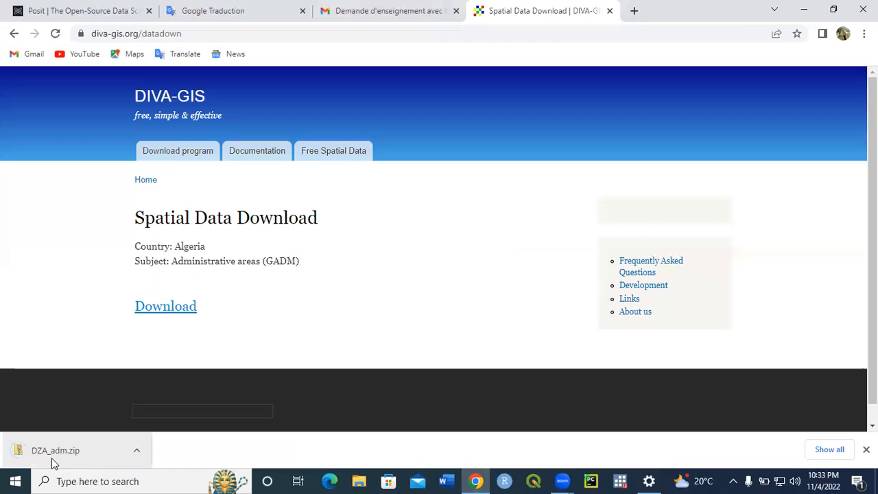
Open the downloaded DZA_adm.zip archive and copy all of its files
{"action": "left_click", "coordinate": [73, 454]}
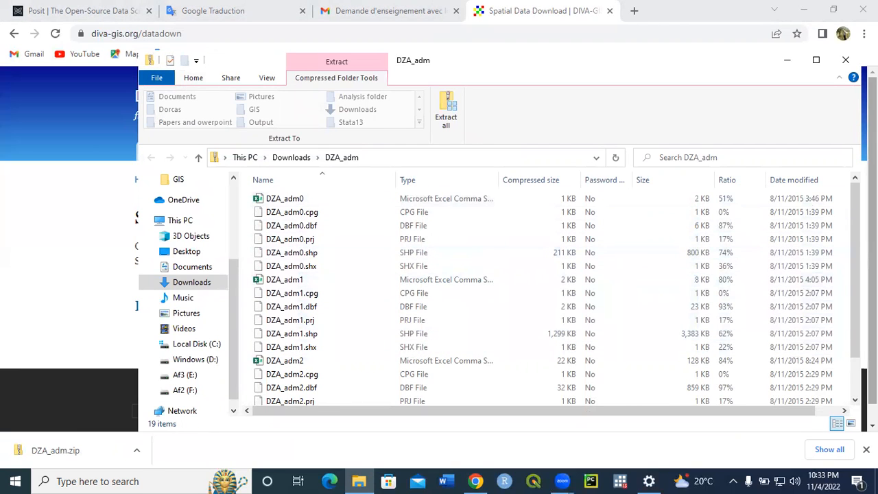
{"action": "mouse_move", "coordinate": [855, 217]}
{"action": "left_mouse_down"}
{"action": "mouse_move", "coordinate": [855, 248]}
{"action": "mouse_move", "coordinate": [854, 217]}
{"action": "left_mouse_up"}
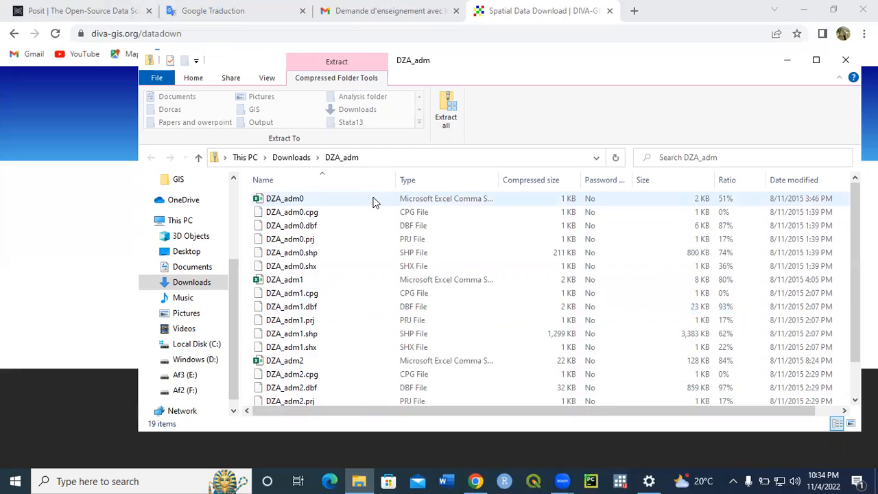
{"action": "key", "text": "ctrl+a"}
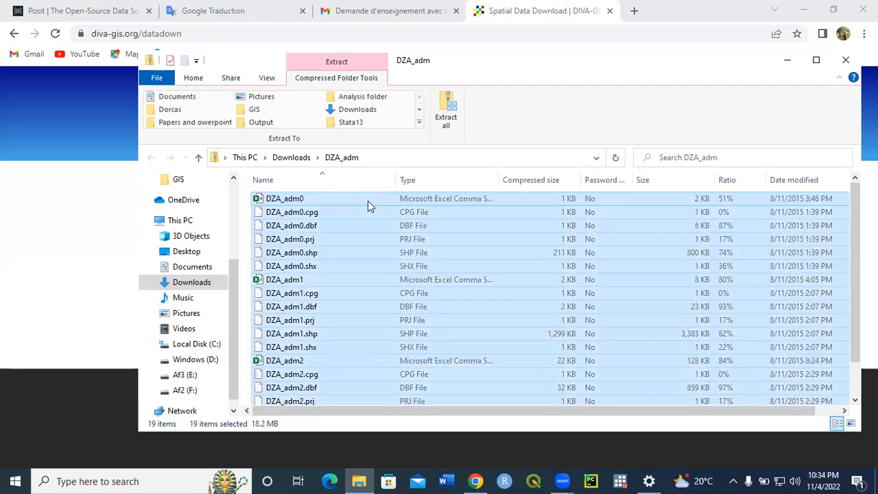
Go to the GIS folder in File Explorer
{"action": "mouse_move", "coordinate": [361, 480]}
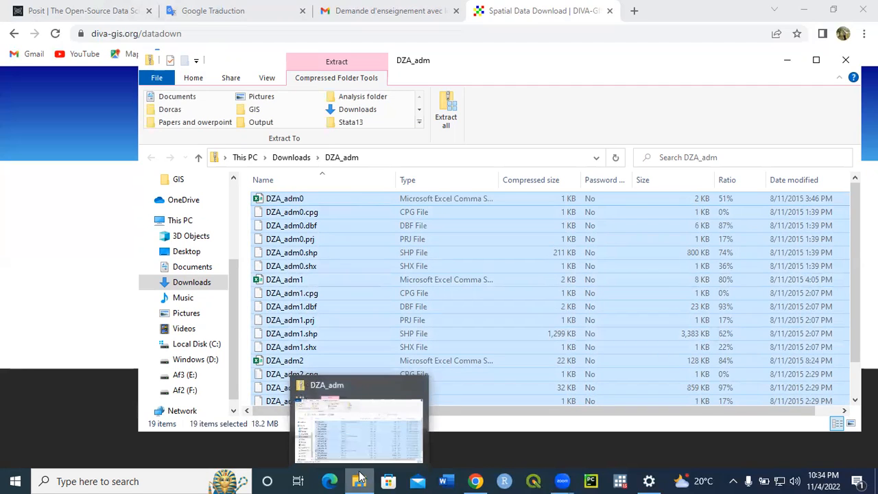
{"action": "left_click", "coordinate": [343, 443]}
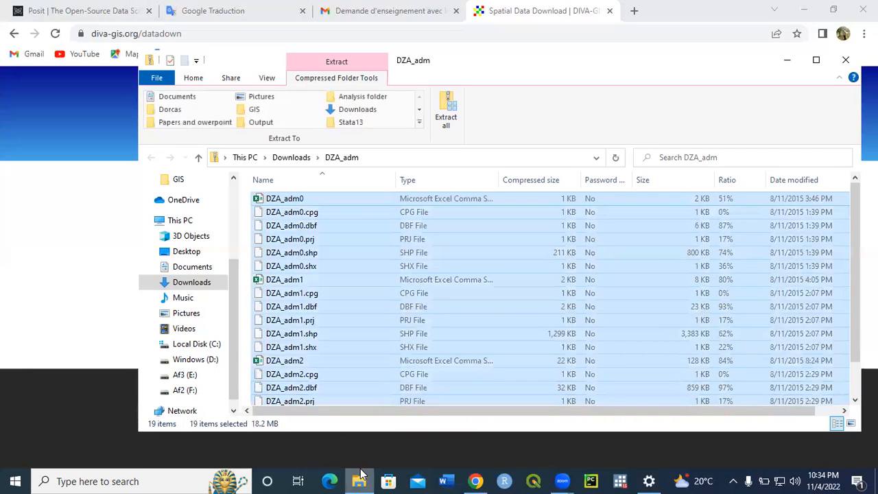
{"action": "mouse_move", "coordinate": [360, 478]}
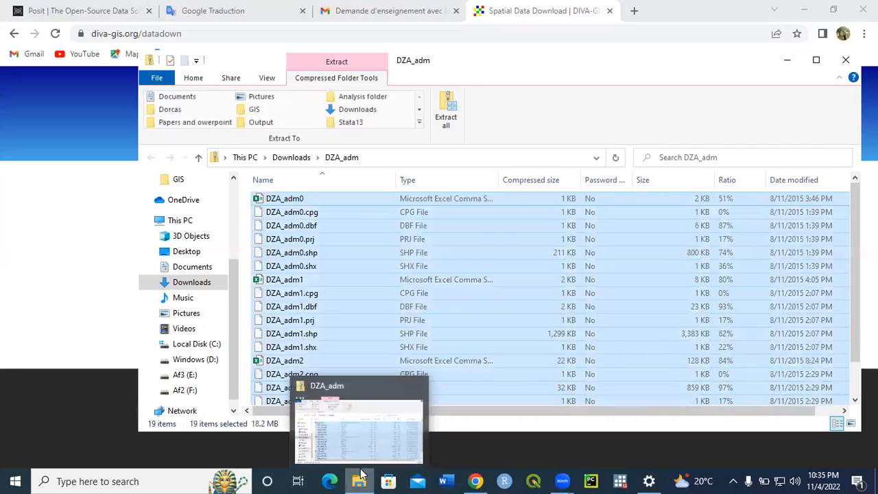
{"action": "left_click", "coordinate": [320, 415]}
{"action": "mouse_move", "coordinate": [360, 480]}
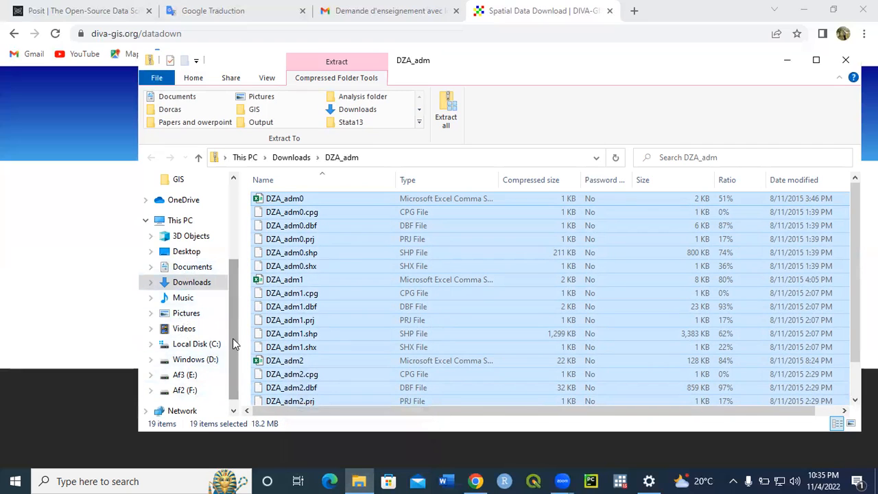
{"action": "left_click_drag", "start_coordinate": [232, 338], "coordinate": [231, 320]}
{"action": "left_click", "coordinate": [206, 271]}
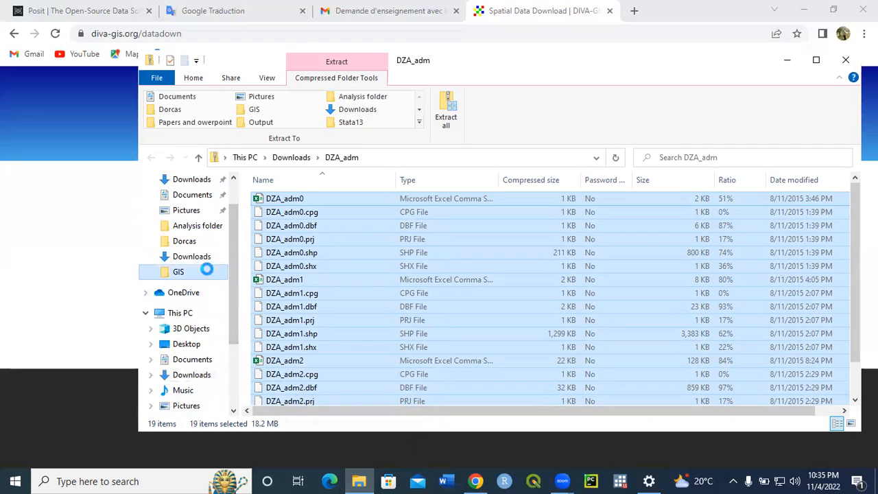
Create a new folder named "donnees gis" inside the GIS folder
{"action": "left_click_drag", "start_coordinate": [855, 228], "coordinate": [851, 378]}
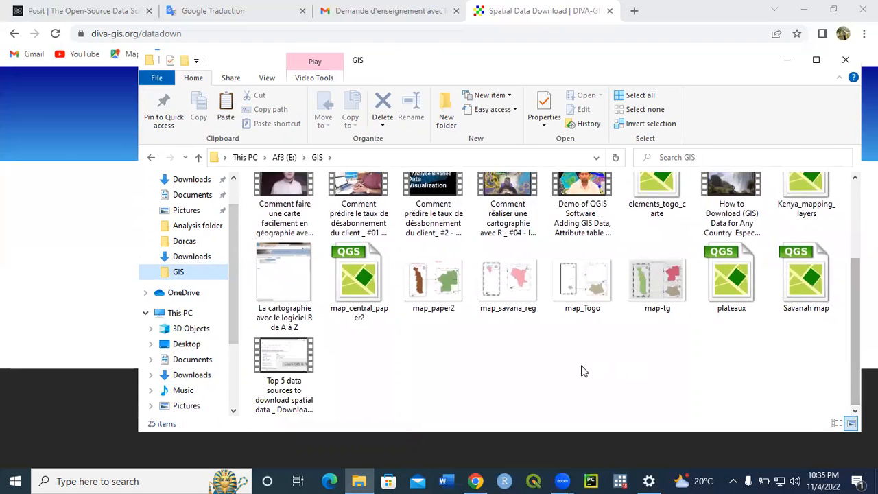
{"action": "right_click", "coordinate": [556, 368]}
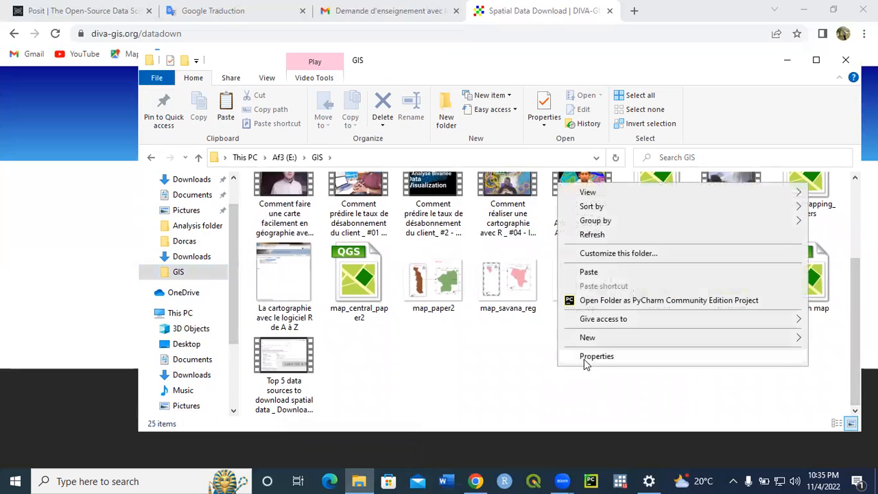
{"action": "mouse_move", "coordinate": [595, 339]}
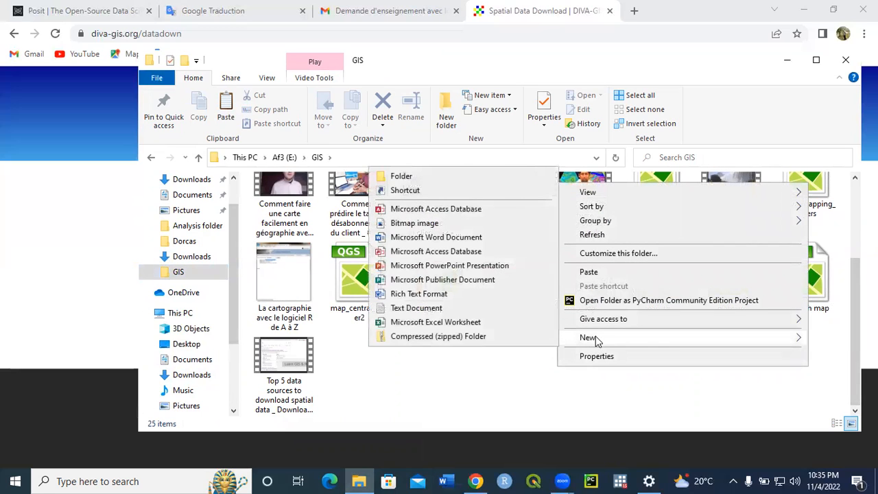
{"action": "left_click", "coordinate": [411, 181]}
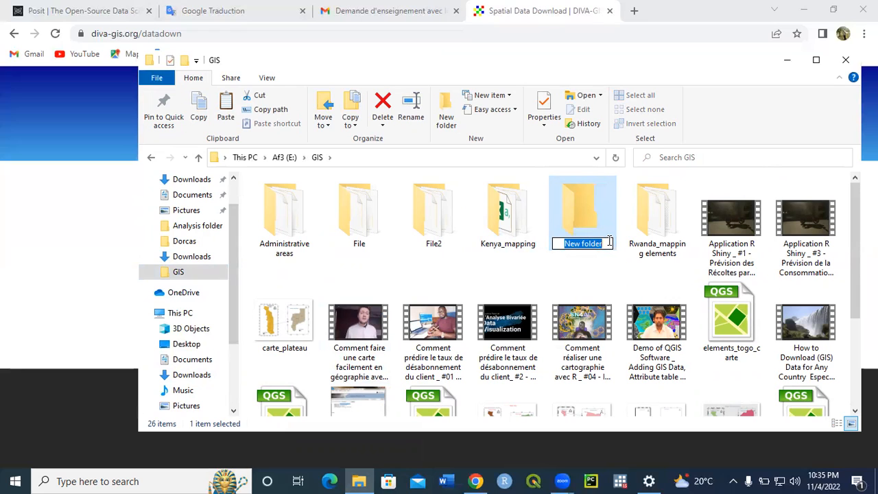
{"action": "type", "text": "don"}
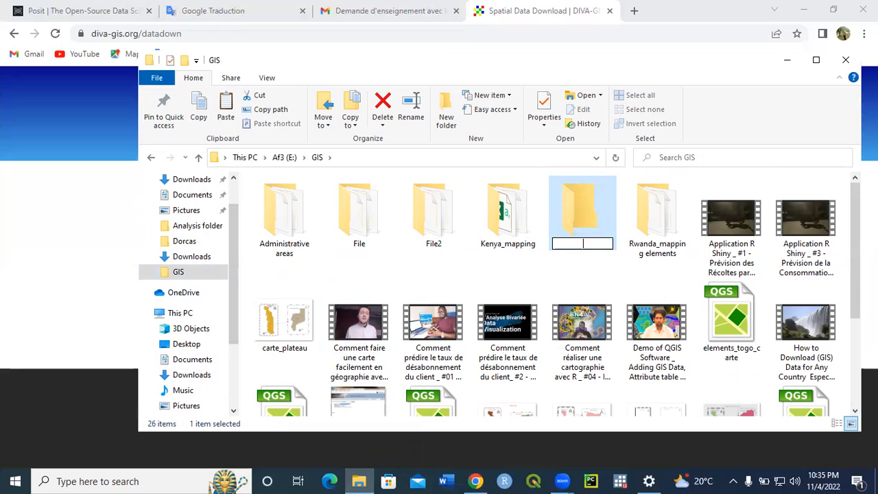
{"action": "type", "text": "nees"}
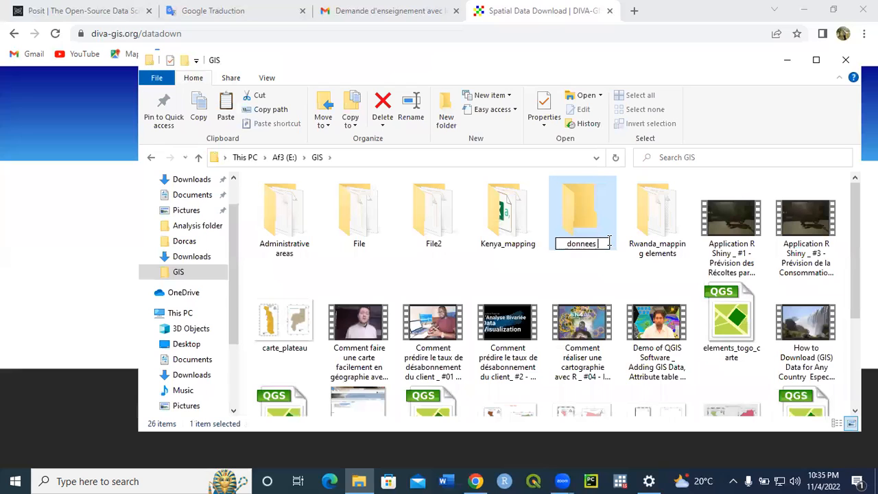
{"action": "type", "text": " gis"}
{"action": "left_click", "coordinate": [597, 218]}
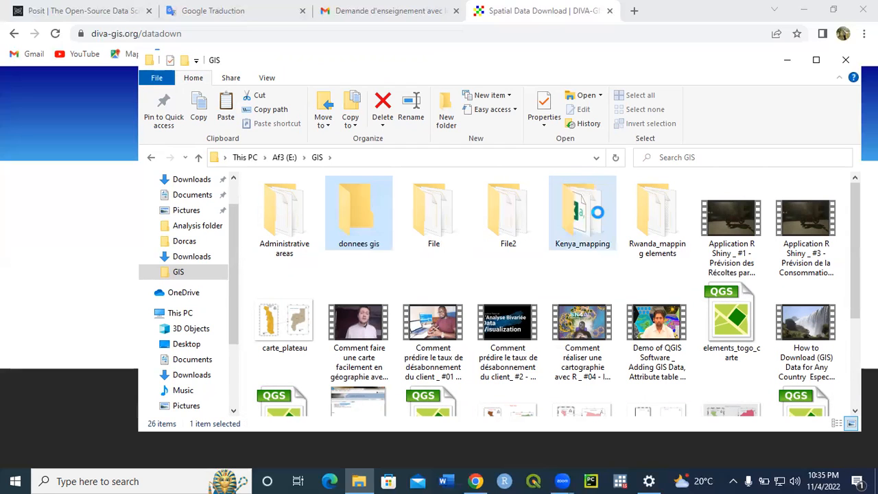
Paste the copied DZA_adm files into the "donnees gis" folder
{"action": "double_click", "coordinate": [357, 227]}
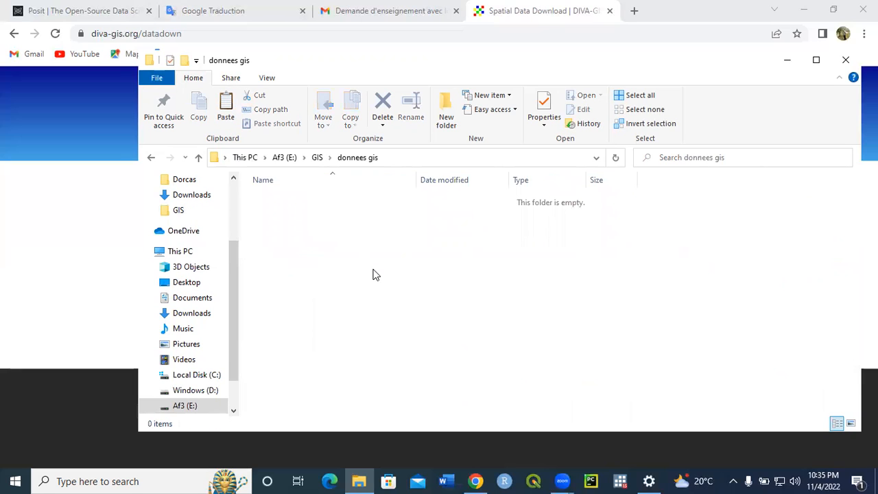
{"action": "key", "text": "ctrl+v"}
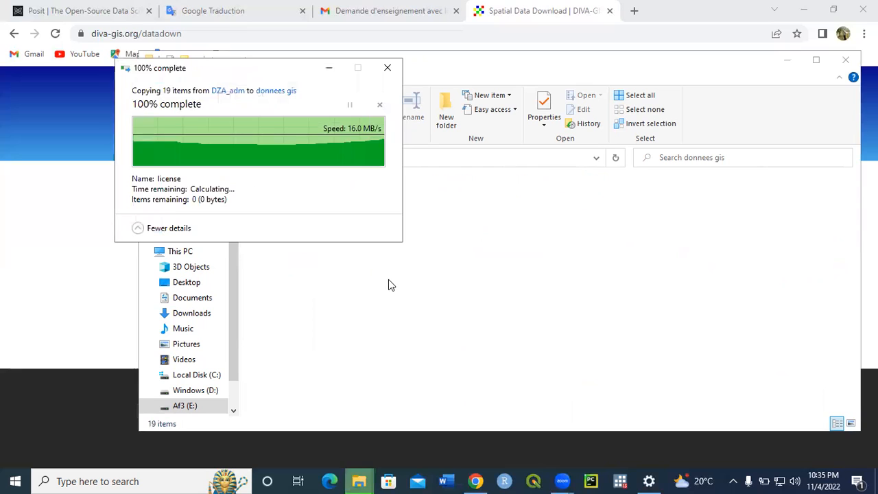
{"action": "mouse_move", "coordinate": [854, 194]}
{"action": "left_mouse_down"}
{"action": "mouse_move", "coordinate": [855, 215]}
{"action": "mouse_move", "coordinate": [847, 183]}
{"action": "left_mouse_up"}
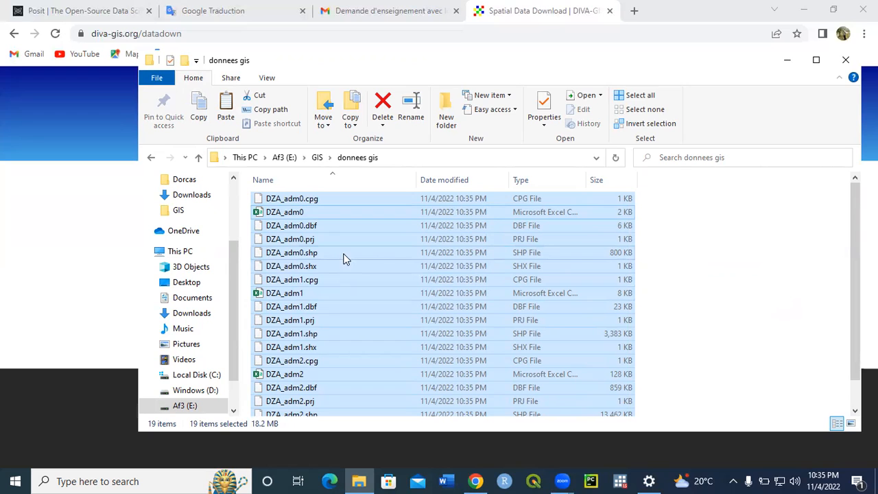
{"action": "left_click", "coordinate": [696, 259]}
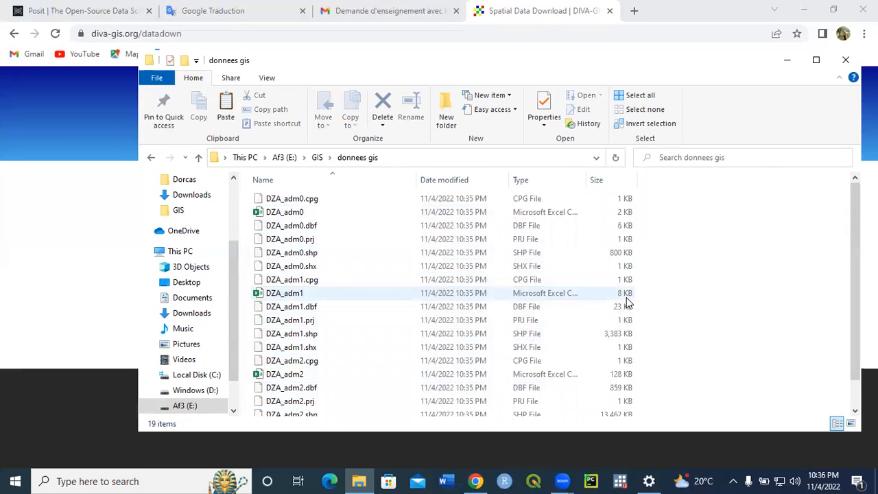
Switch to QGIS and start a new empty project from the EPSG:4326 - WGS 84 template
{"action": "left_click", "coordinate": [541, 479]}
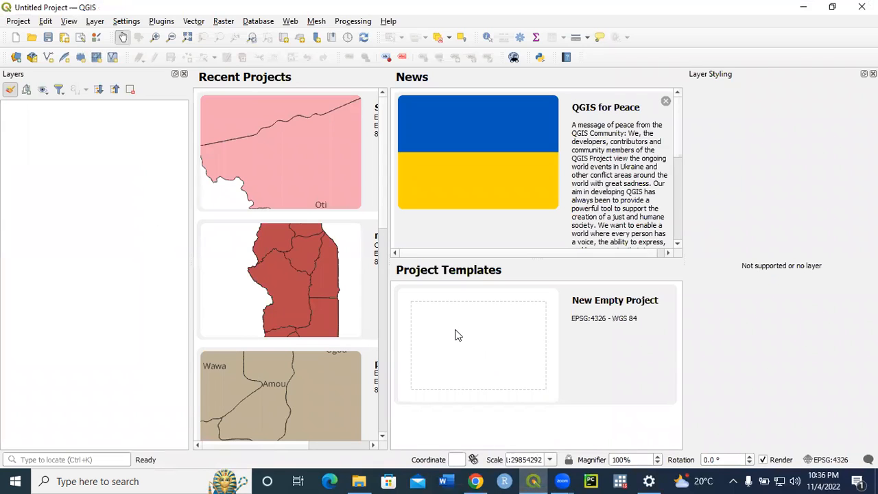
{"action": "left_click", "coordinate": [476, 341]}
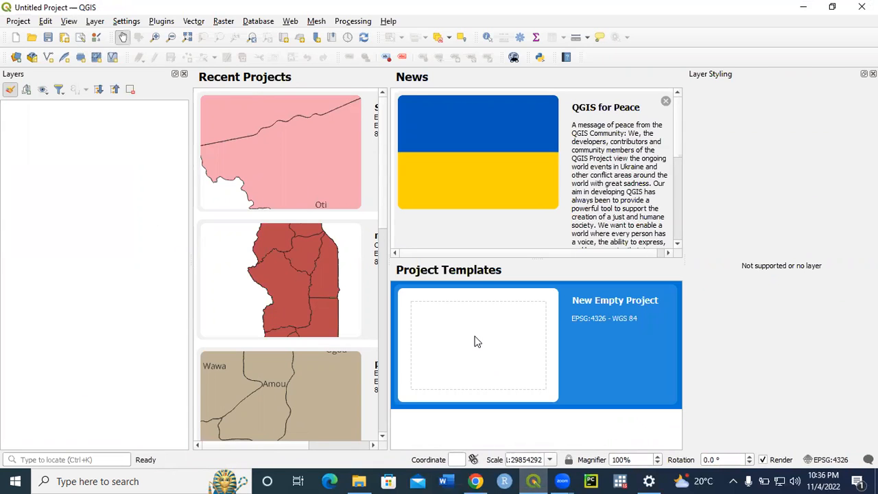
{"action": "double_click", "coordinate": [471, 341]}
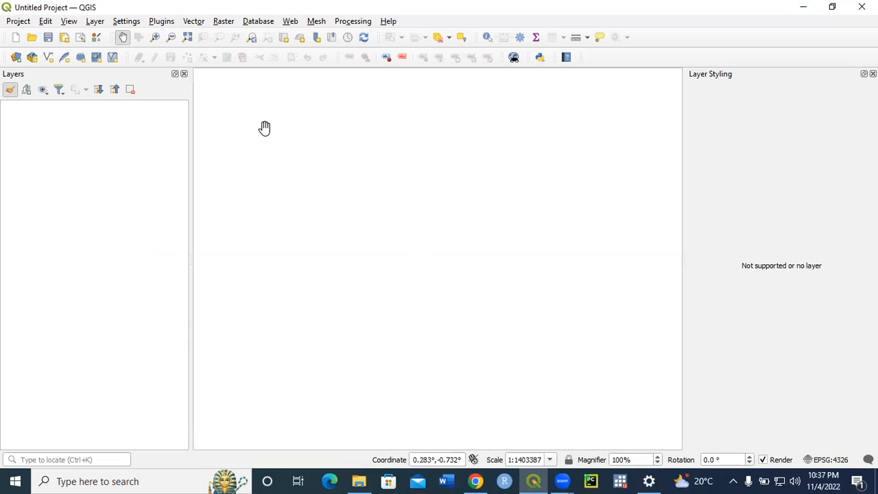
Start adding a vector layer from file and browse to the "donnees gis" folder inside the GIS folder for the dataset
{"action": "left_click", "coordinate": [95, 22]}
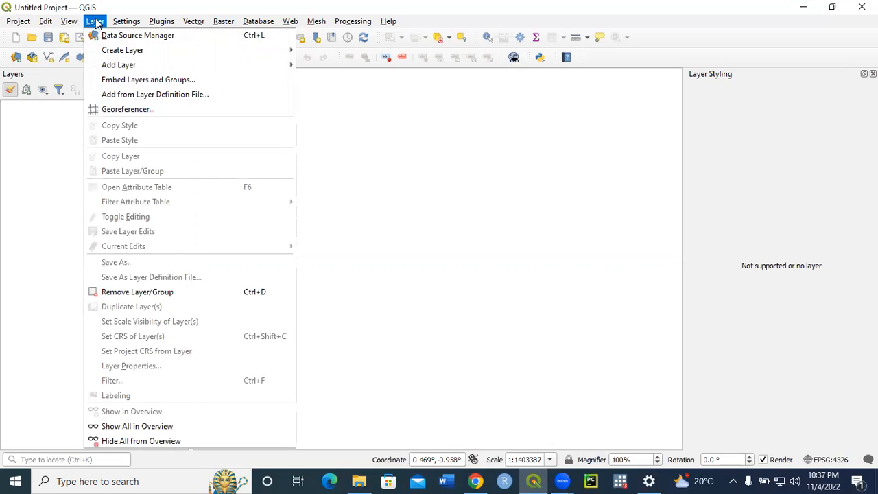
{"action": "mouse_move", "coordinate": [116, 53]}
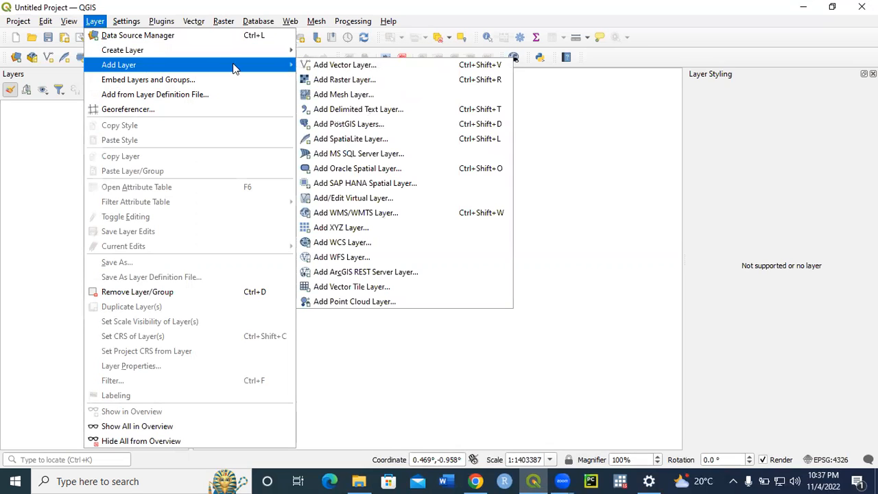
{"action": "left_click", "coordinate": [357, 64]}
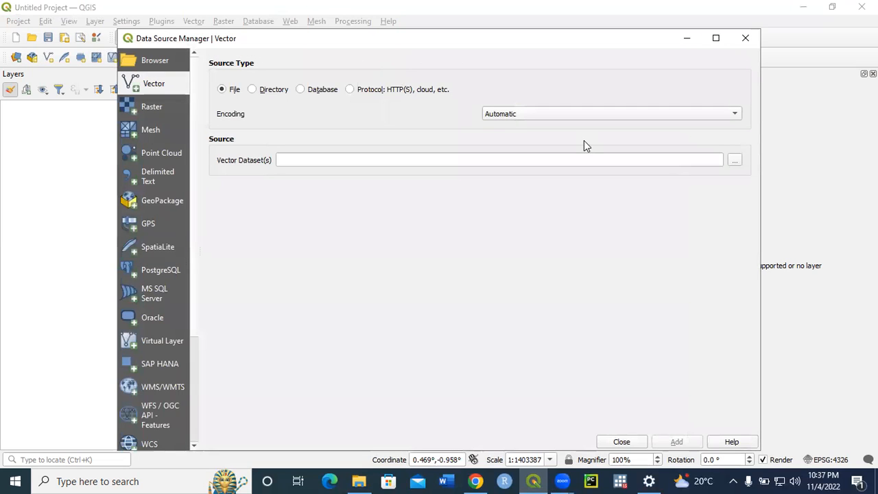
{"action": "left_click", "coordinate": [734, 163]}
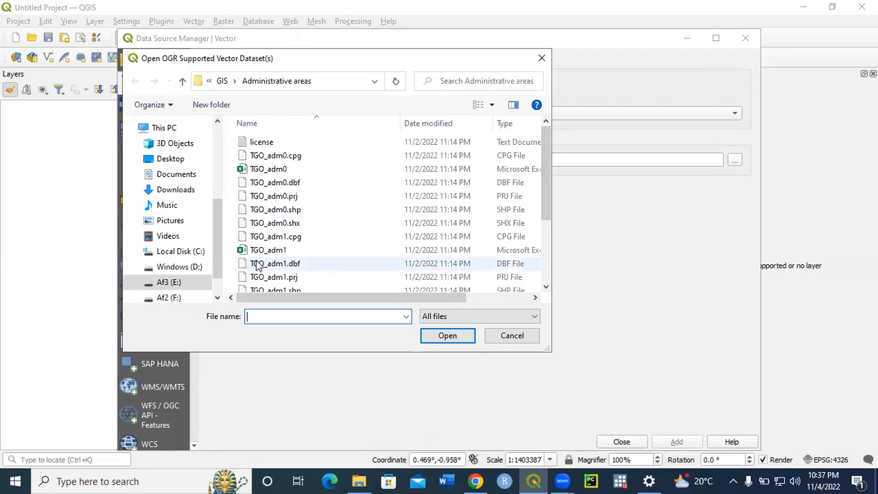
{"action": "left_click_drag", "start_coordinate": [217, 230], "coordinate": [217, 200]}
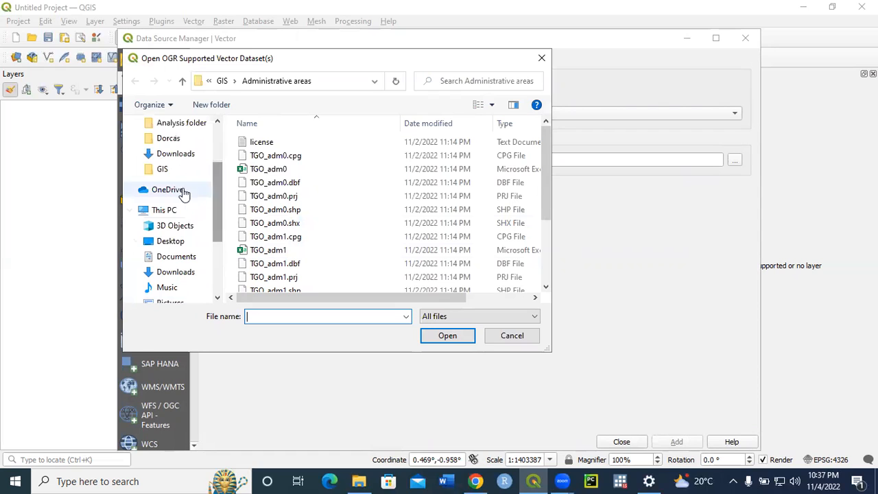
{"action": "left_click", "coordinate": [169, 169]}
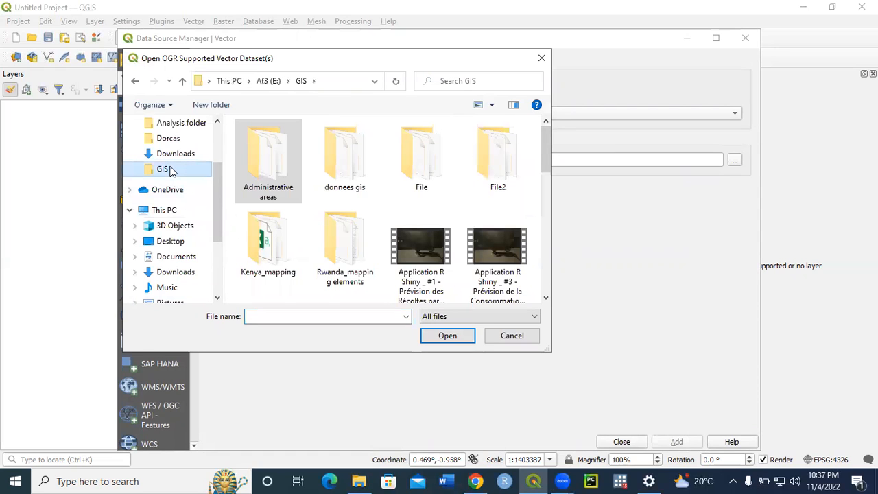
{"action": "double_click", "coordinate": [348, 167]}
{"action": "left_click", "coordinate": [348, 167]}
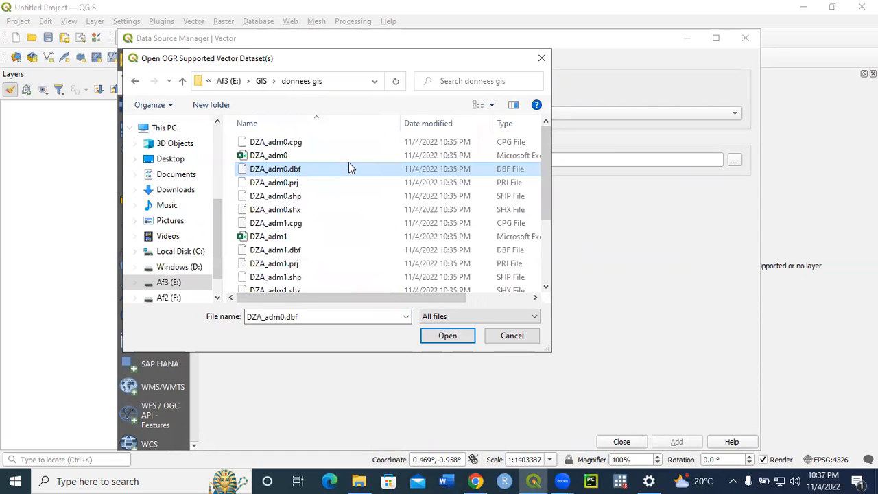
Load DZA_adm0.shp, DZA_adm1.shp and DZA_adm2.shp together as vector layers in the project and close the data source dialog
{"action": "left_click", "coordinate": [287, 199]}
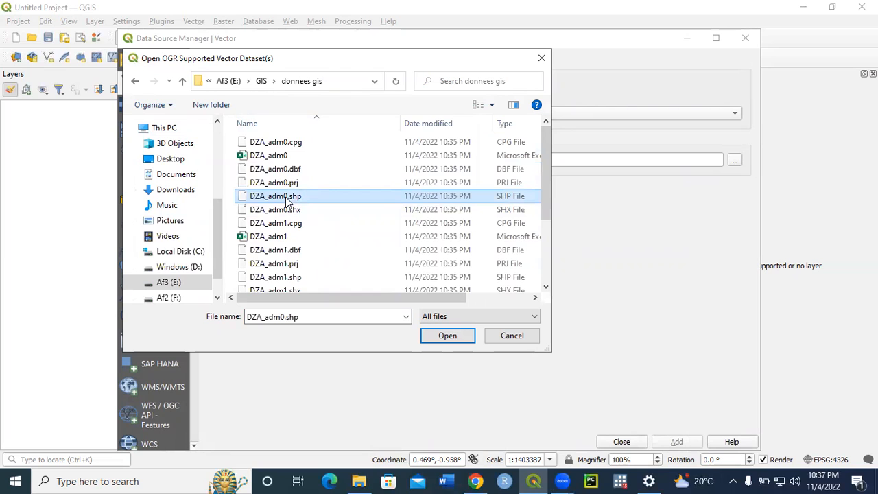
{"action": "left_click", "coordinate": [546, 286]}
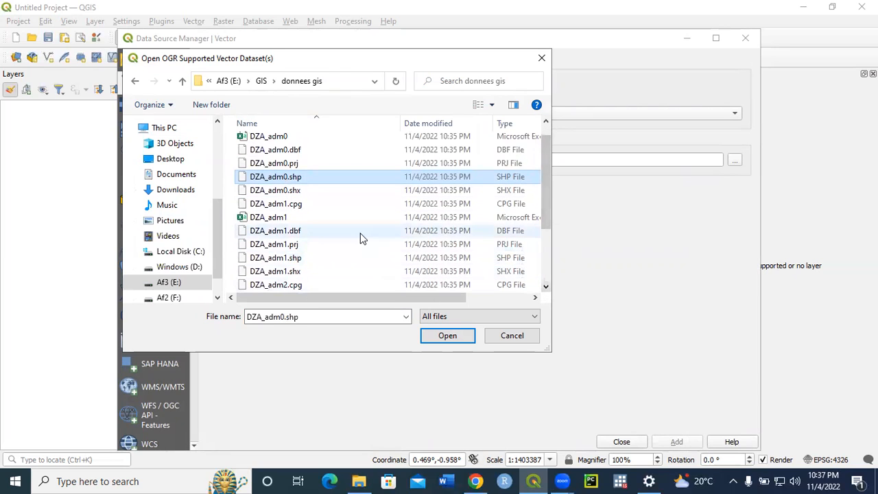
{"action": "left_click", "coordinate": [328, 260], "text": "ctrl"}
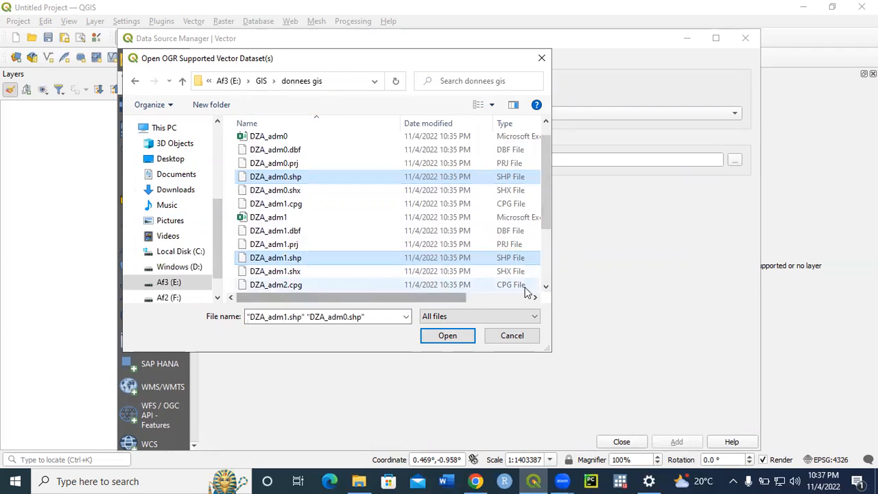
{"action": "left_click", "coordinate": [546, 287]}
{"action": "left_click", "coordinate": [546, 287]}
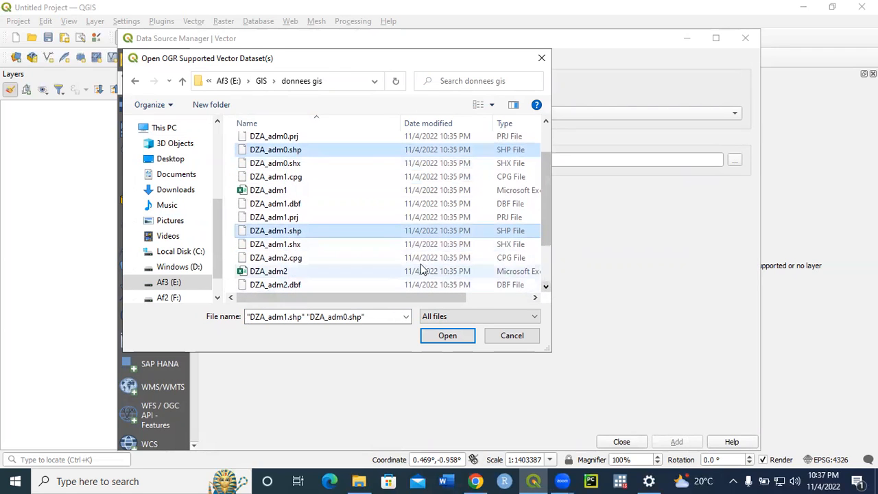
{"action": "left_click", "coordinate": [546, 286]}
{"action": "left_click", "coordinate": [546, 286]}
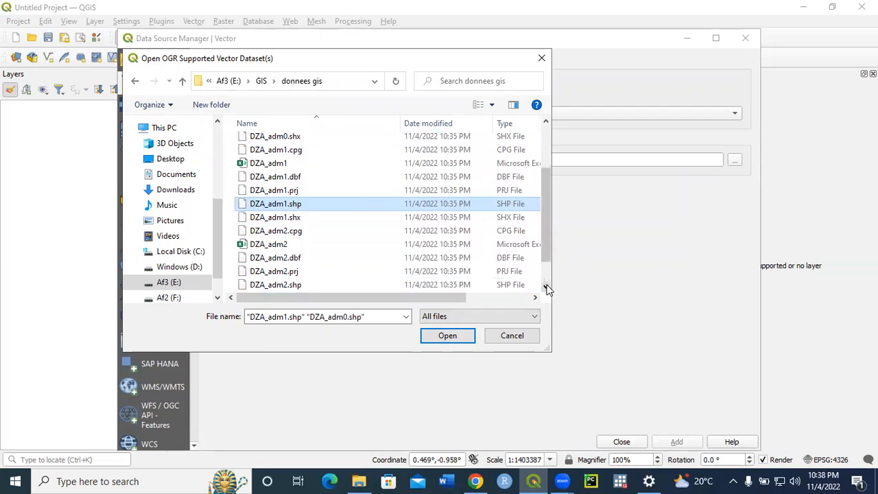
{"action": "left_click", "coordinate": [397, 285], "text": "ctrl"}
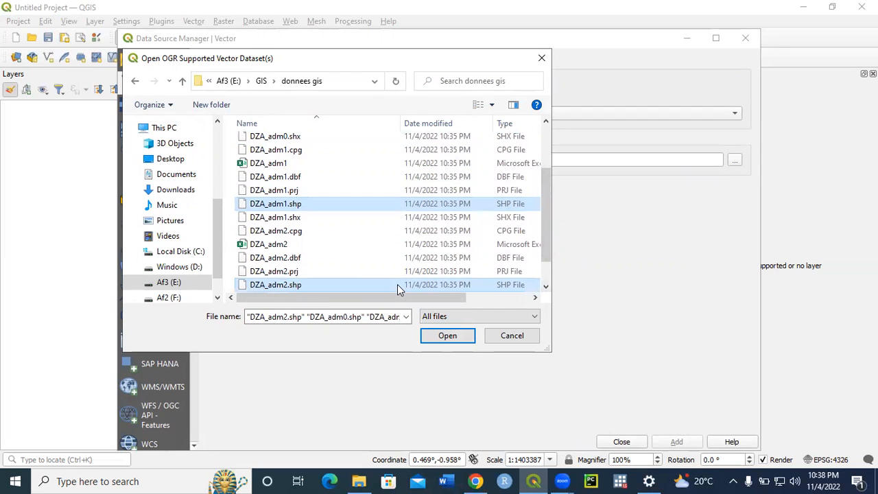
{"action": "left_click", "coordinate": [447, 336]}
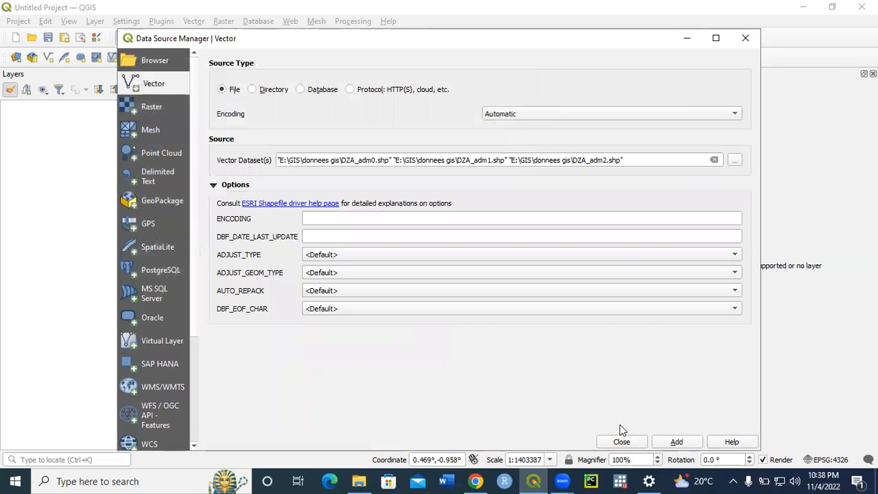
{"action": "left_click", "coordinate": [686, 443]}
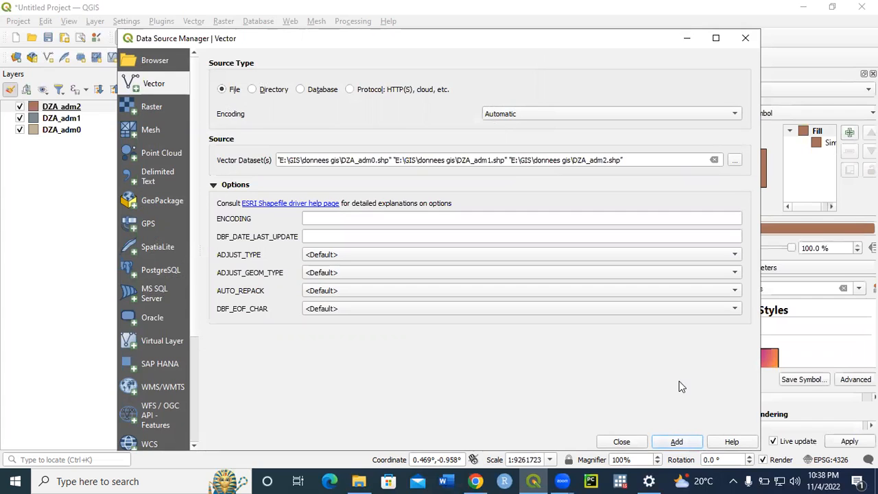
{"action": "left_click", "coordinate": [626, 441]}
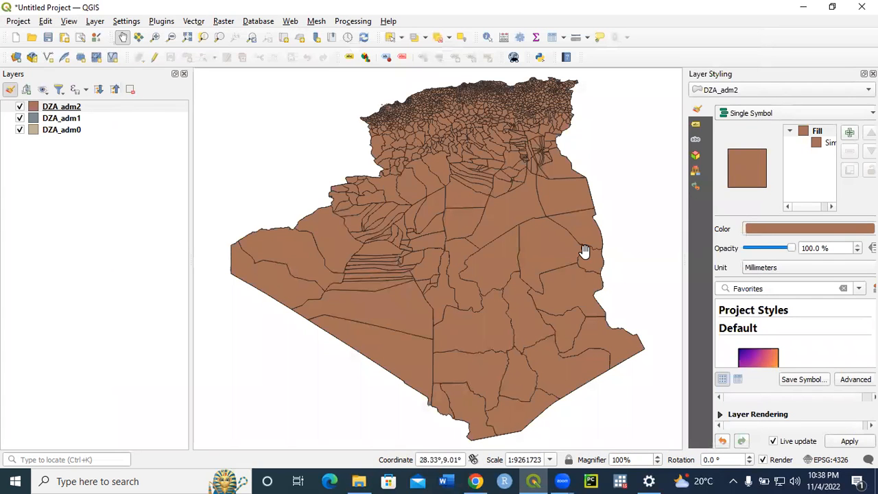
Compare the administrative levels on the map by hiding DZA_adm2 and DZA_adm1 and showing them again one at a time
{"action": "left_click", "coordinate": [20, 107]}
{"action": "left_click", "coordinate": [20, 118]}
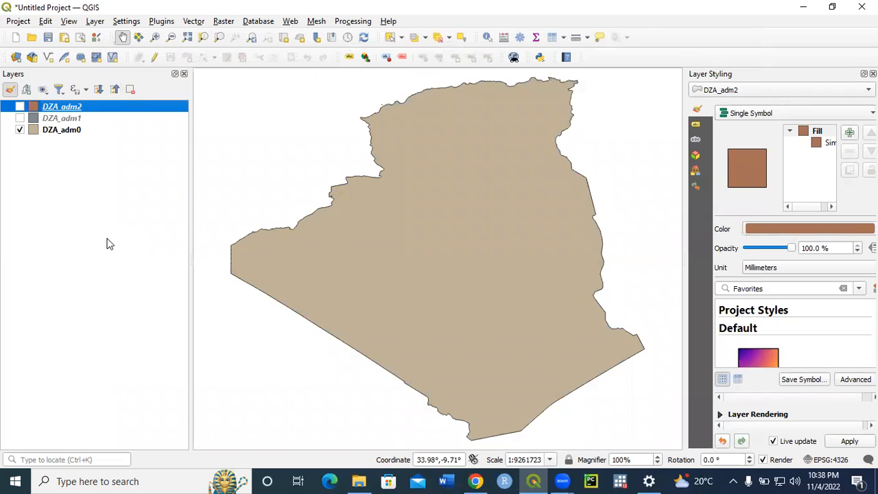
{"action": "left_click", "coordinate": [20, 118]}
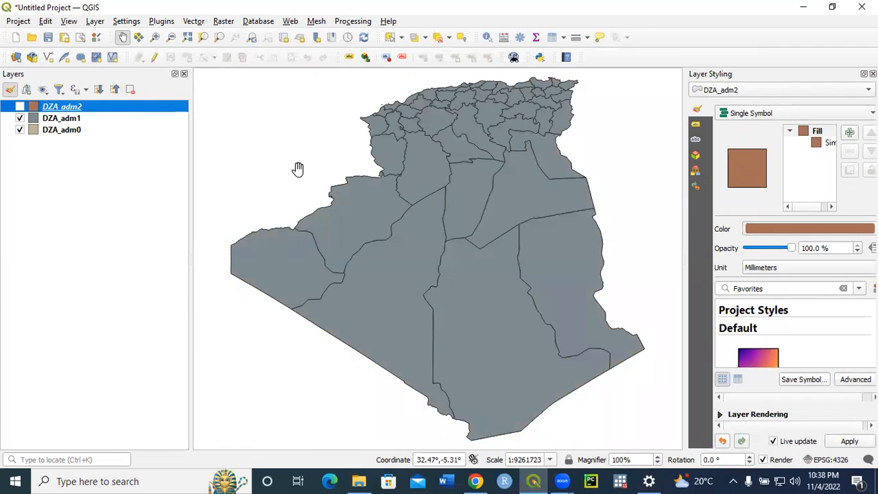
{"action": "left_click", "coordinate": [20, 107]}
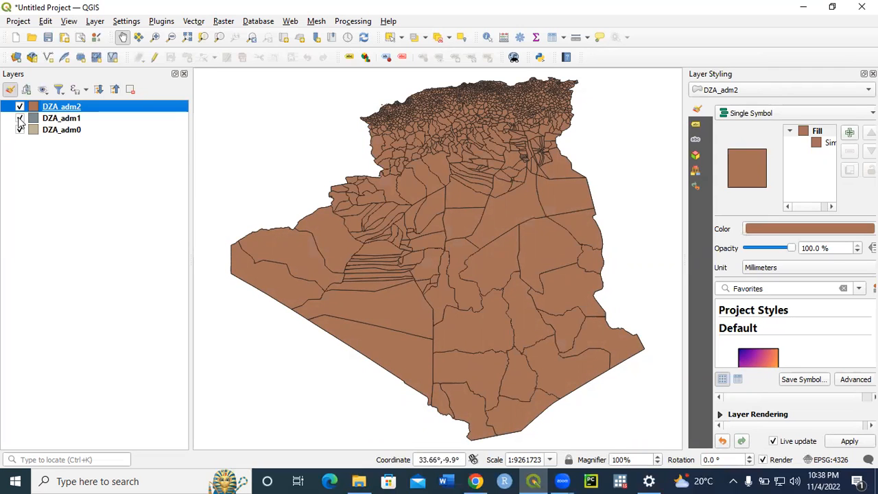
Turn off the visibility of the DZA_adm1 and DZA_adm0 layers
{"action": "left_click", "coordinate": [20, 118]}
{"action": "left_click", "coordinate": [20, 130]}
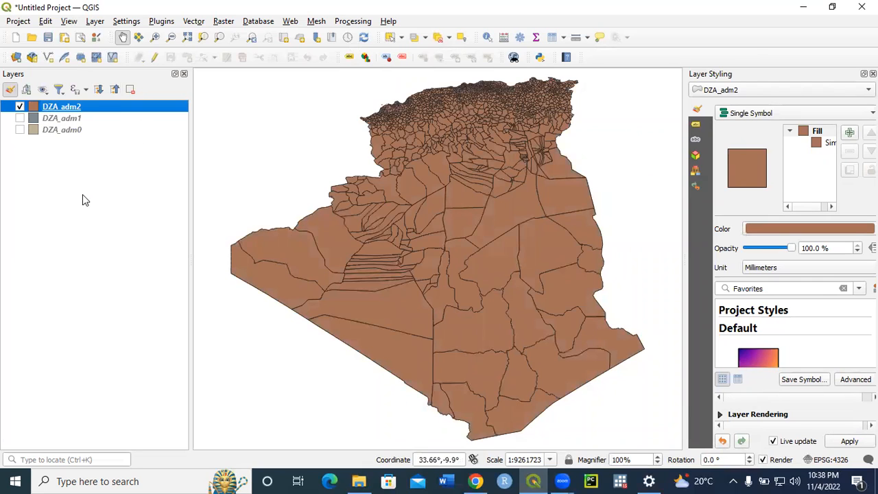
{"action": "left_click", "coordinate": [20, 118]}
{"action": "left_click", "coordinate": [20, 120]}
Label the DZA_adm2 layer with Single Labels using the NAME_2 field as the value
{"action": "right_click", "coordinate": [51, 107]}
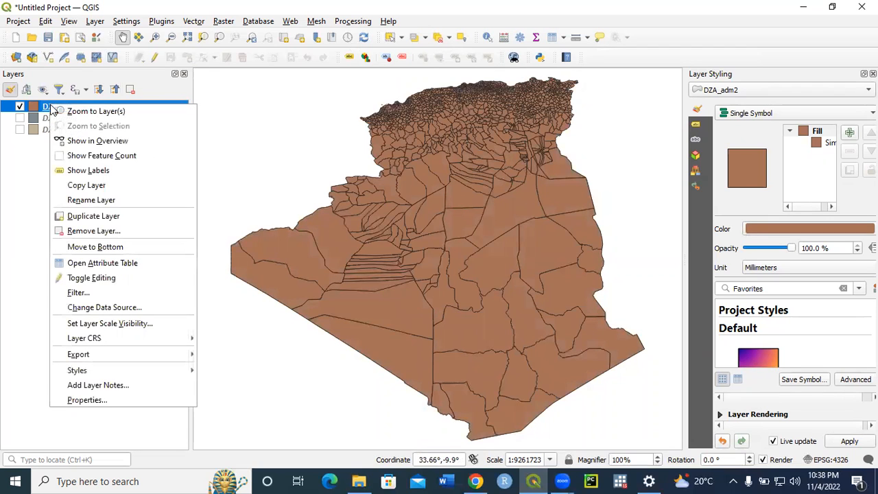
{"action": "left_click", "coordinate": [118, 409]}
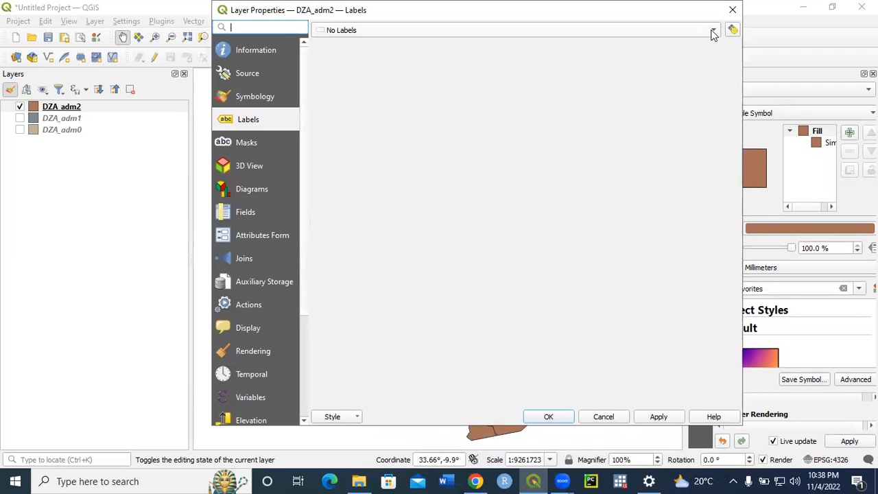
{"action": "left_click", "coordinate": [713, 29]}
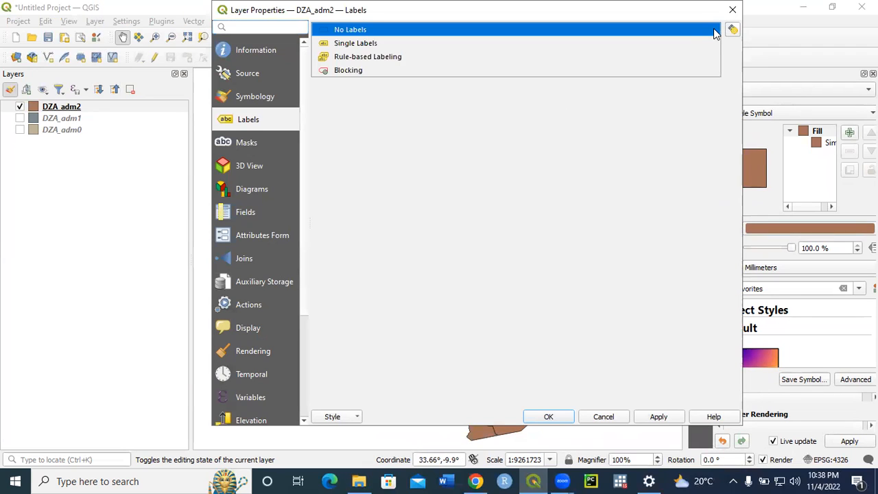
{"action": "left_click", "coordinate": [660, 44]}
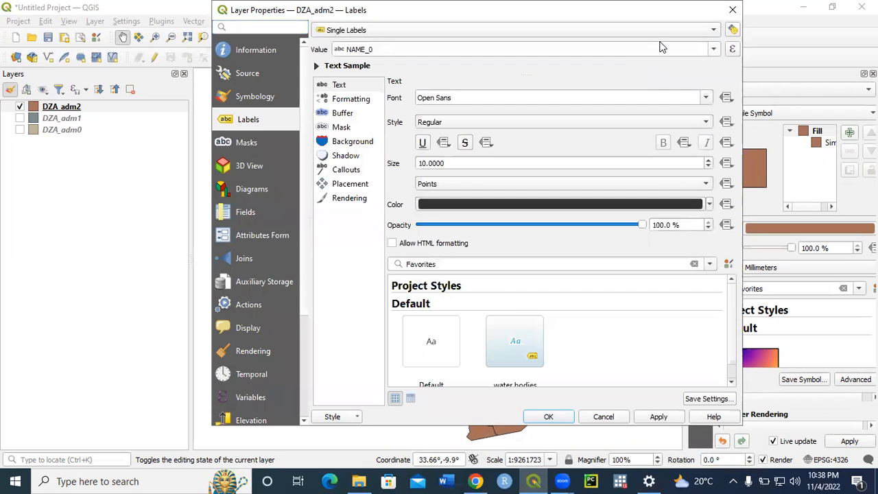
{"action": "left_click", "coordinate": [715, 50]}
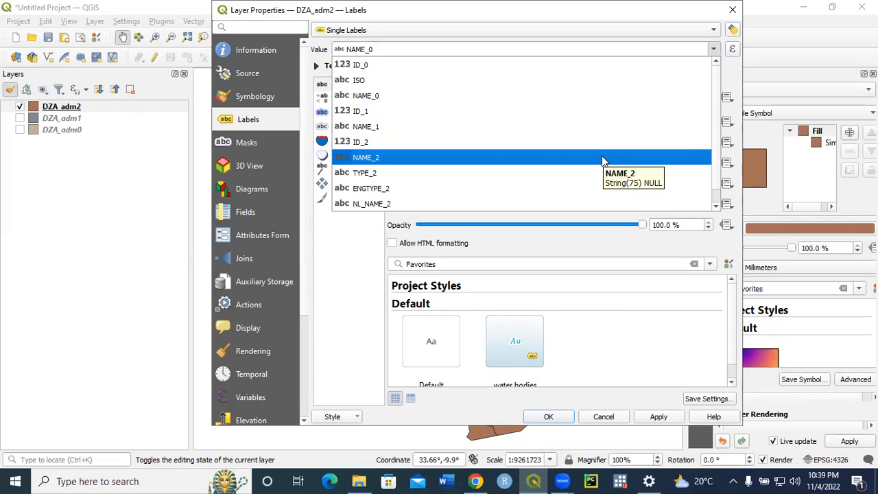
{"action": "left_click", "coordinate": [602, 157]}
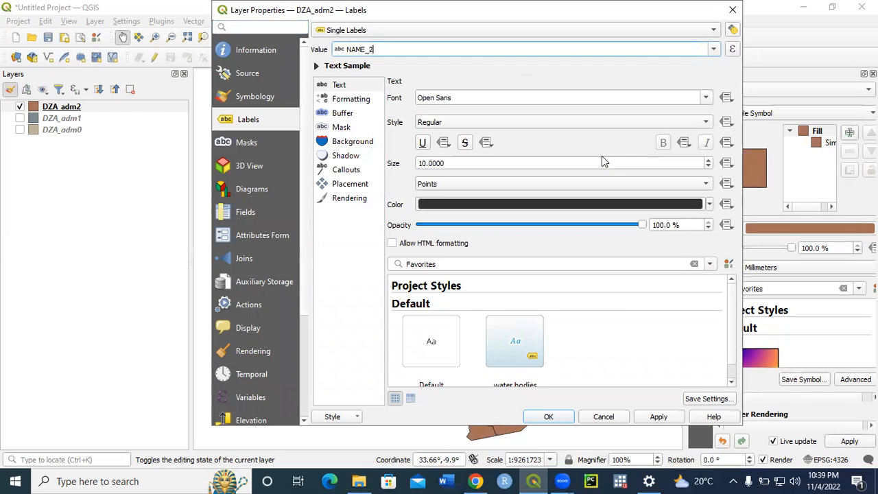
{"action": "left_click", "coordinate": [548, 416]}
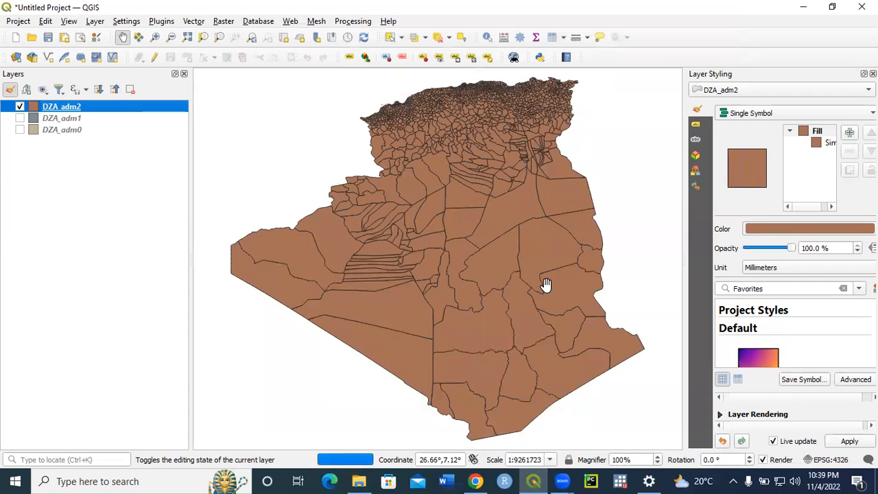